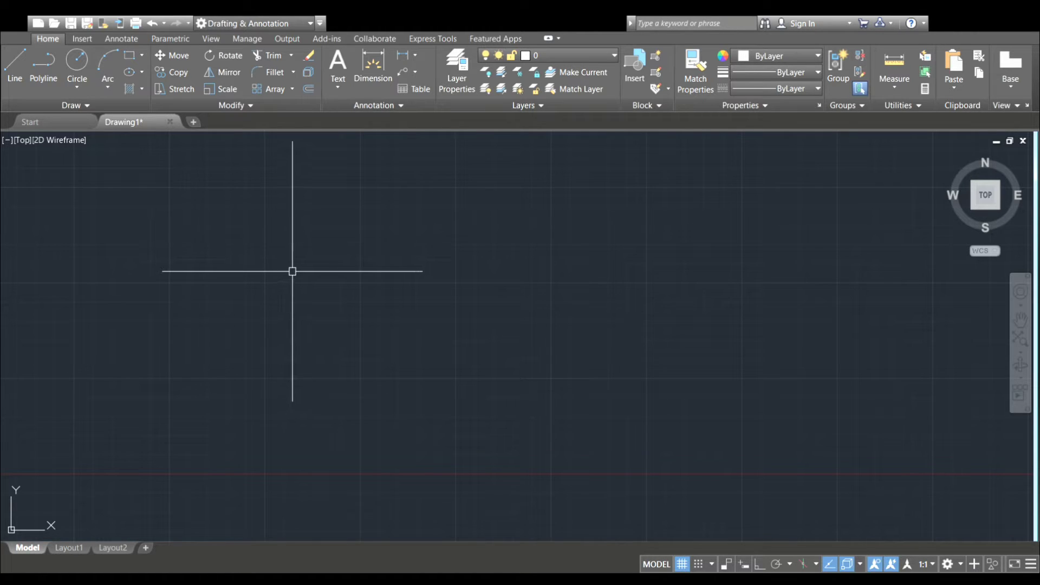
Draw a left rectangle, then a second similar-sized rectangle just to its right.
scroll(284, 268, down, 2)
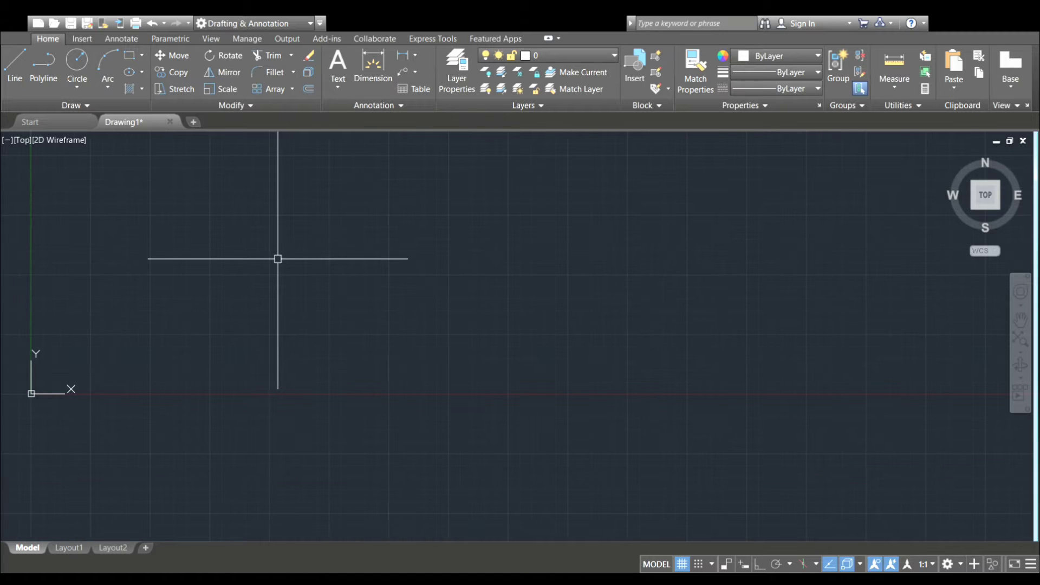
middle_drag(284, 268, 153, 400)
scroll(177, 302, up, 1)
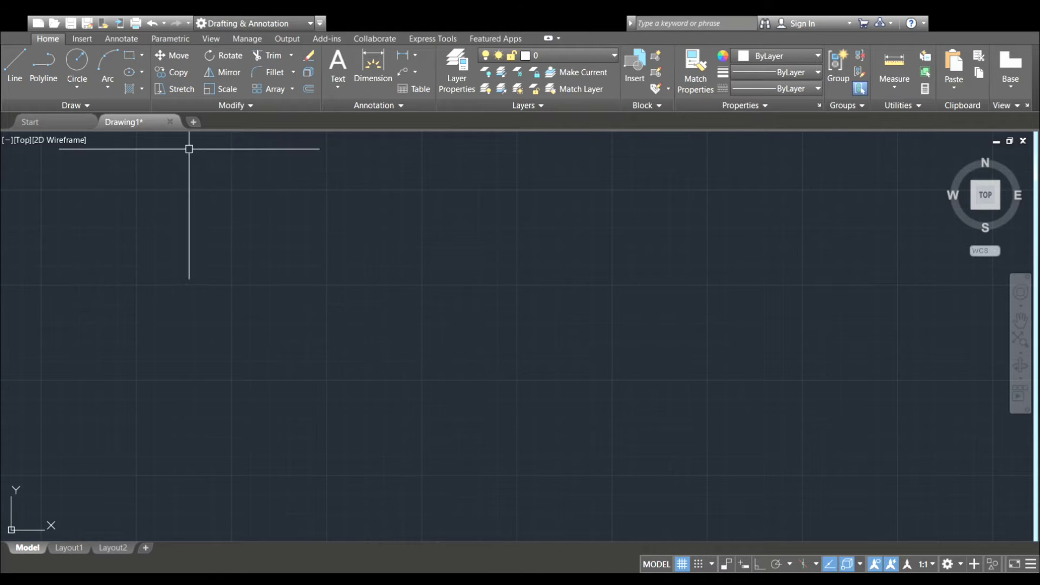
click(129, 56)
click(209, 246)
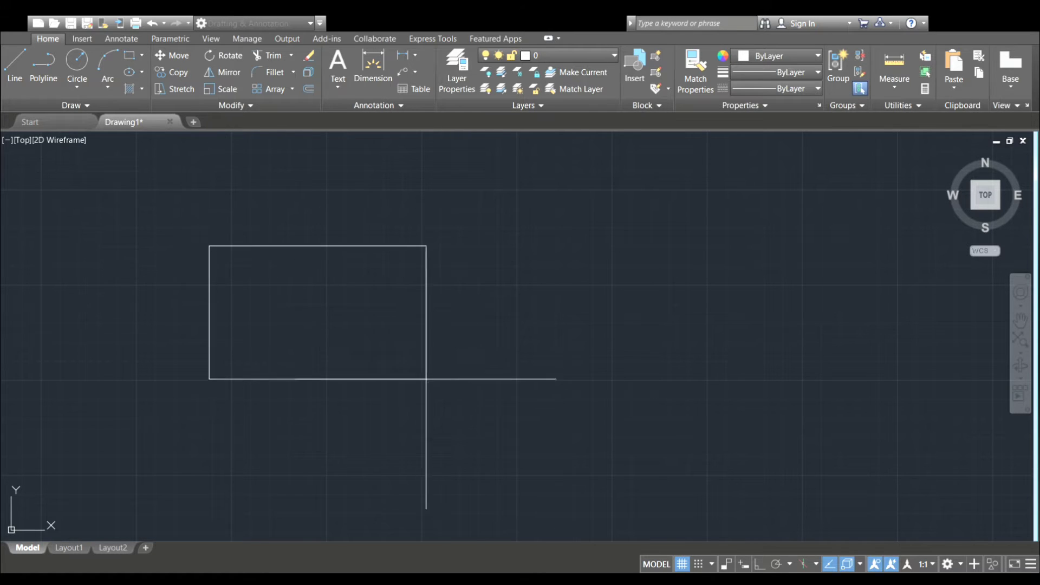
click(438, 410)
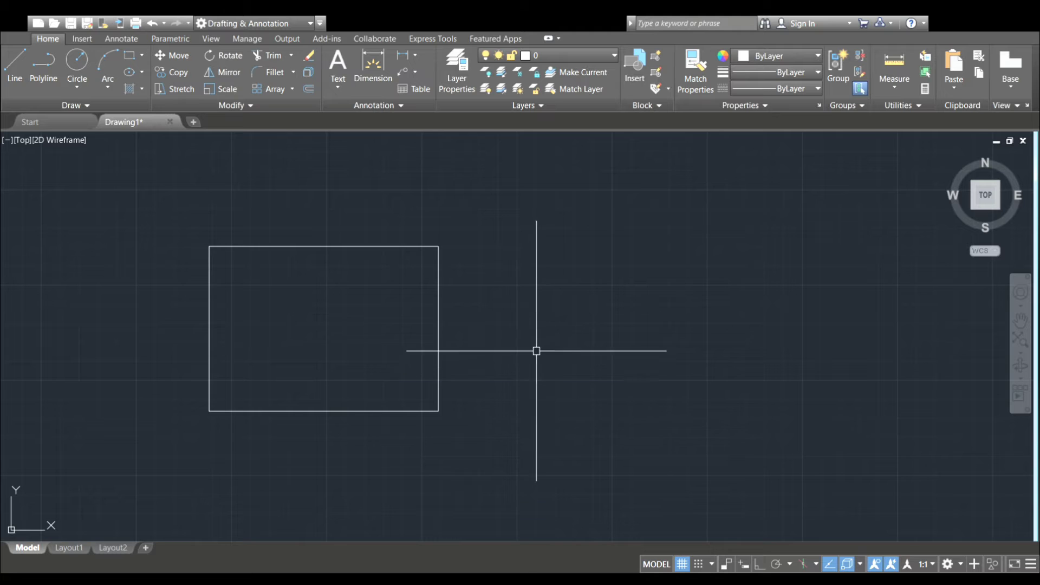
key(Return)
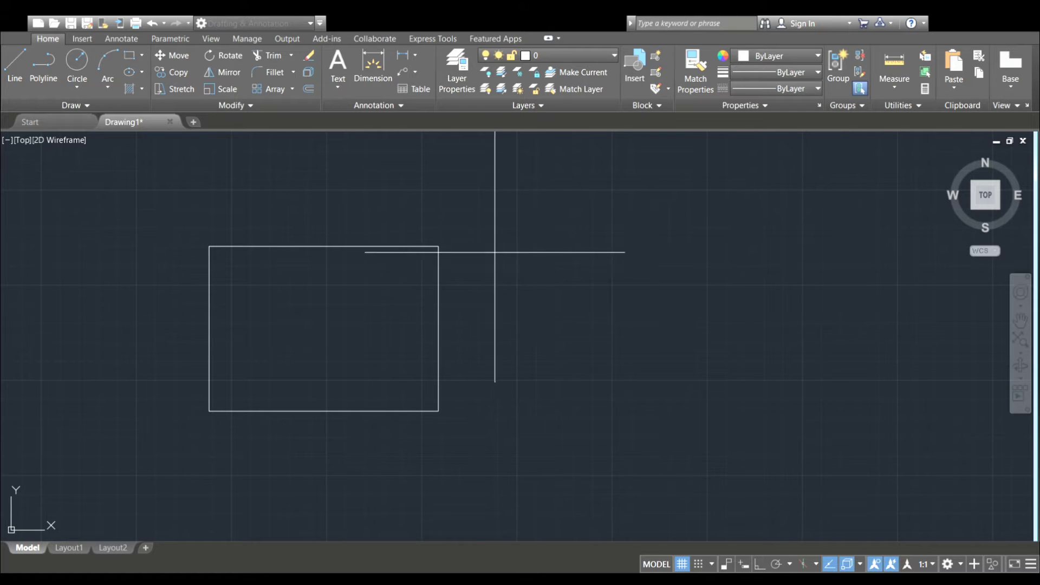
click(474, 246)
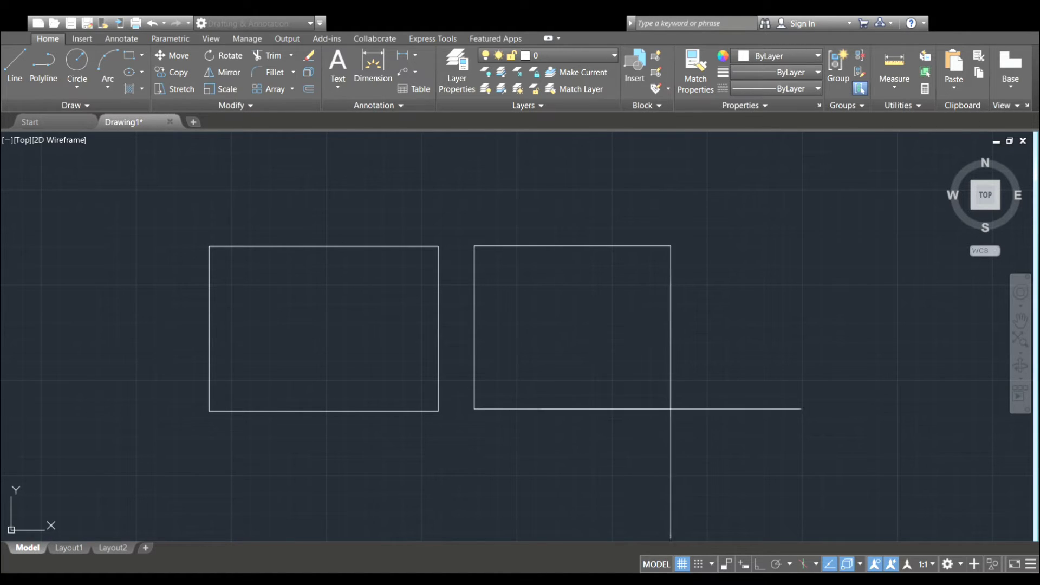
click(695, 413)
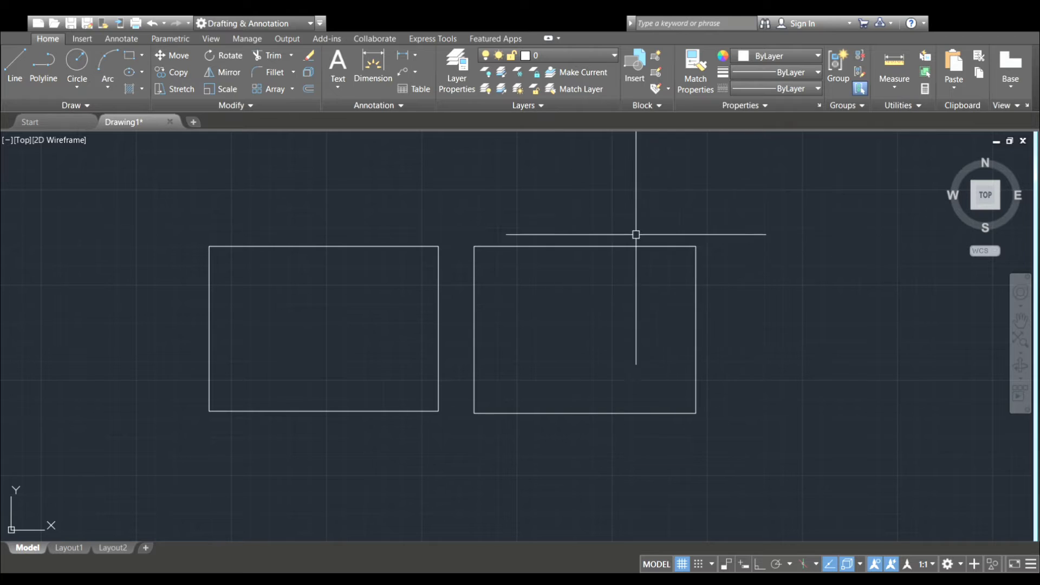
Start an ANSI31 hatch and pick the inside of the left rectangle as its area.
click(132, 90)
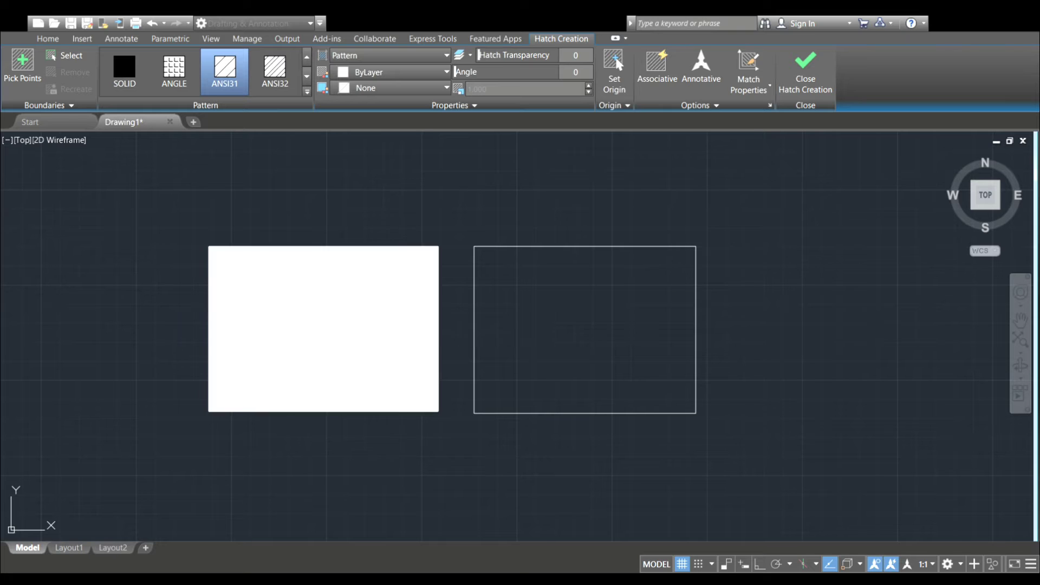
click(407, 340)
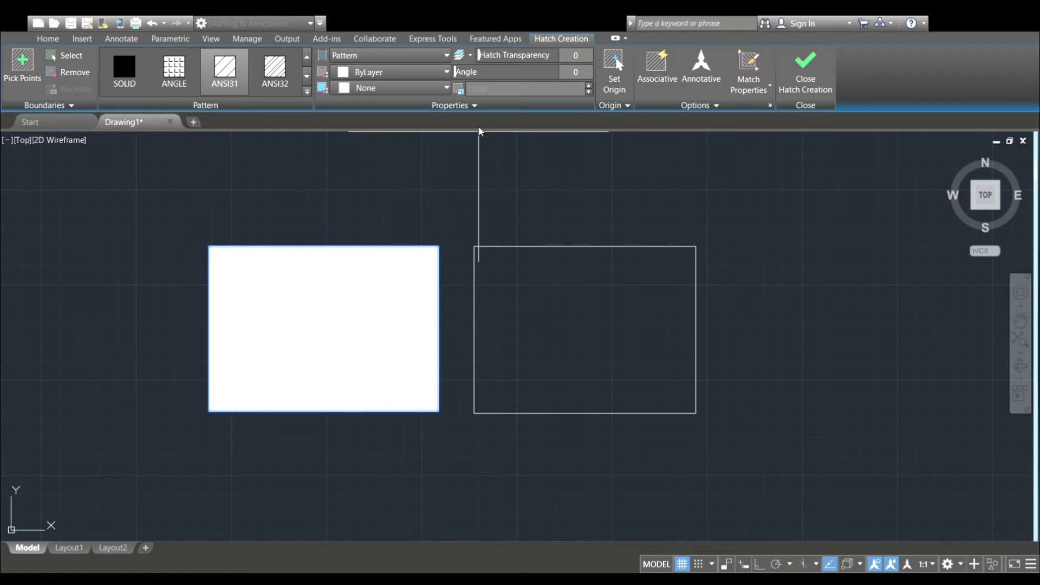
Try hatch scales of 2, 5 and 0.1 on the left rectangle's ANSI31 fill.
click(499, 90)
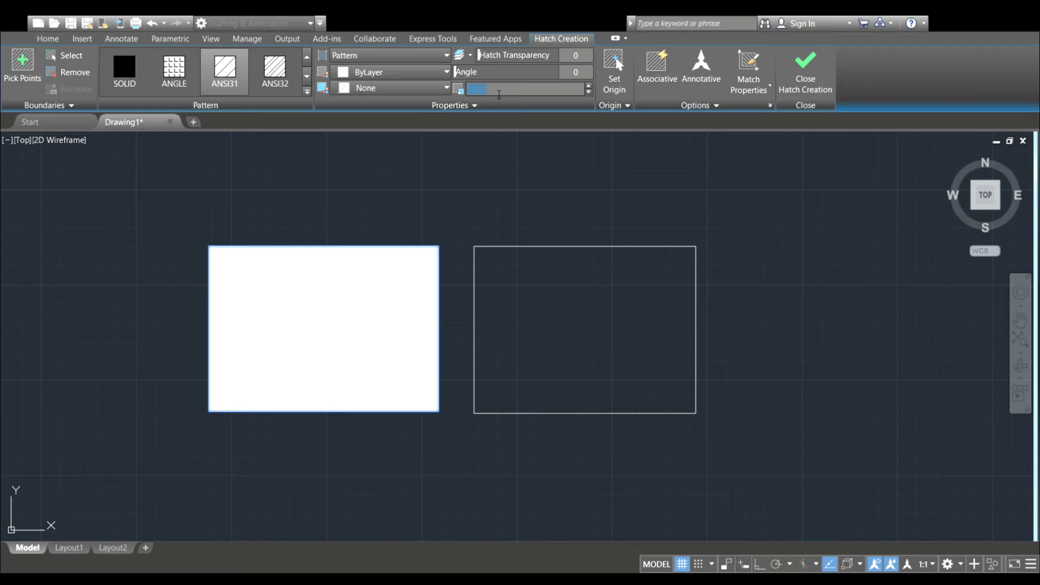
text(2)
key(Return)
double_click(485, 93)
text(5)
key(Return)
click(499, 92)
key(BackSpace)
key(Return)
Raise the hatch scale through 20 and 50 to a final 100.
double_click(496, 93)
text(2)
key(Return)
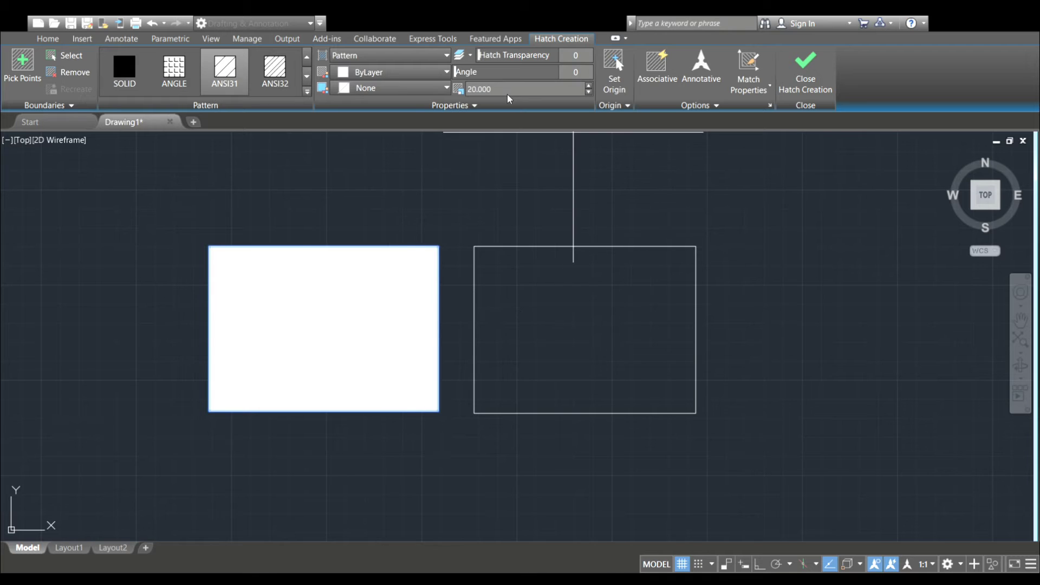
double_click(502, 97)
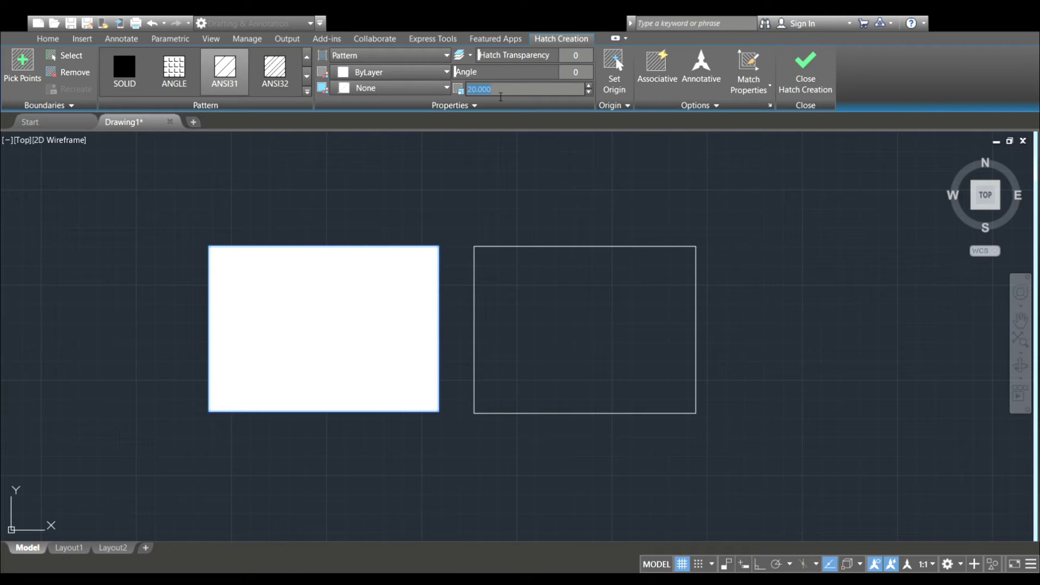
text(50)
key(Return)
double_click(491, 91)
text(100)
key(Return)
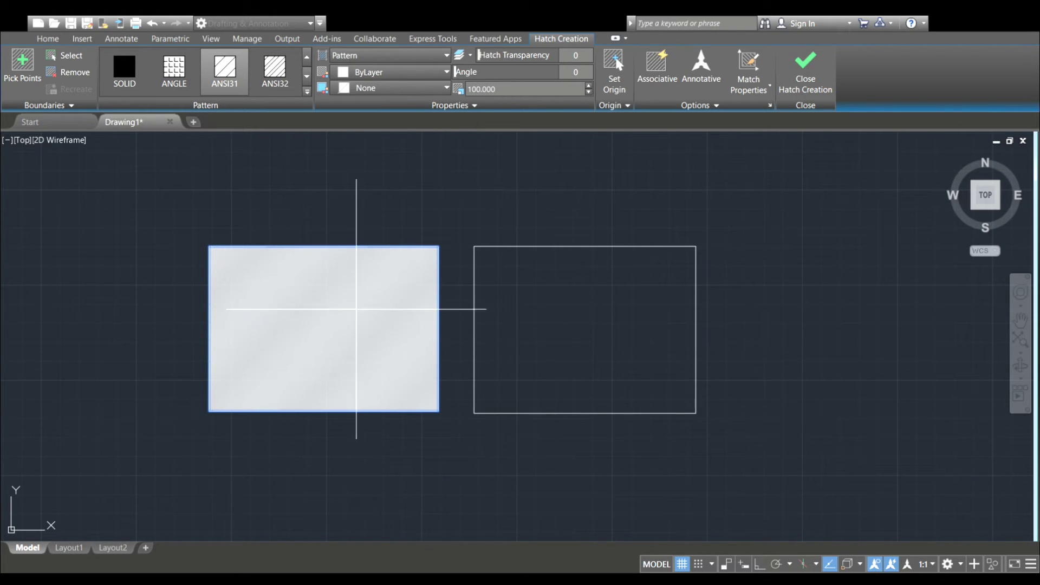
Re-pick the left rectangle and raise its hatch scale to 200, then 300.
click(318, 324)
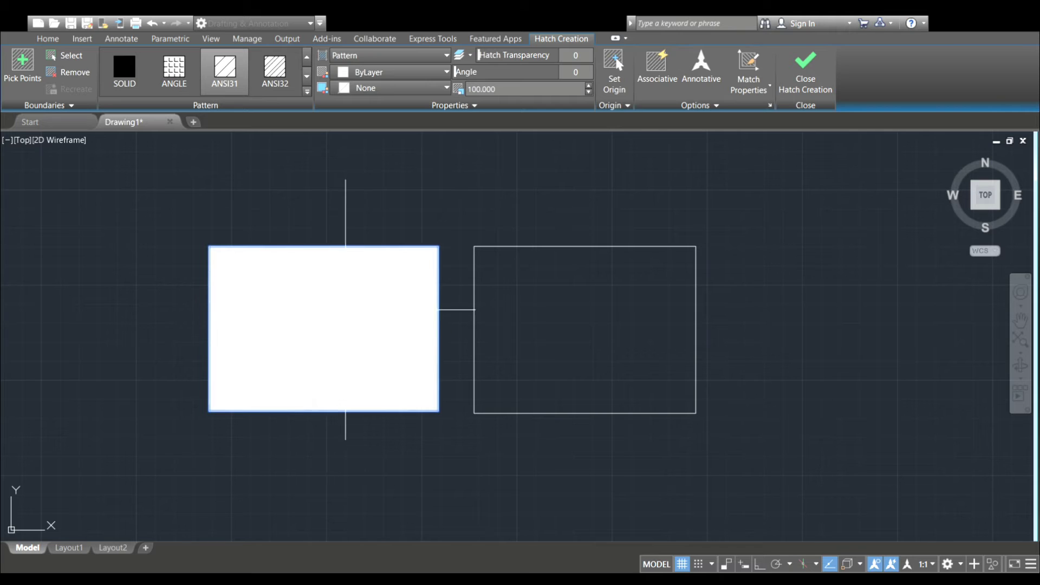
click(505, 93)
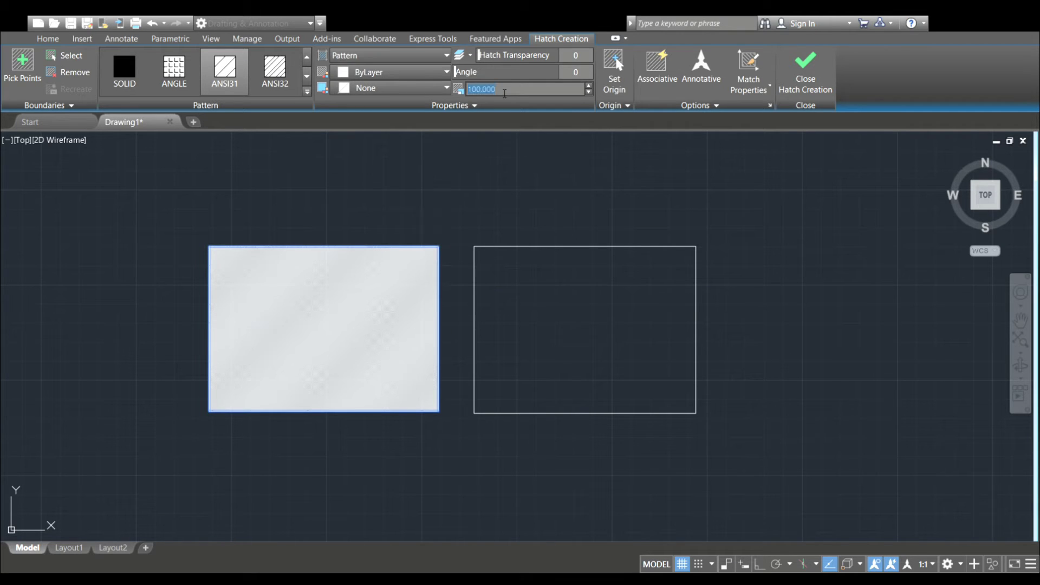
text(2)
text(0)
key(Return)
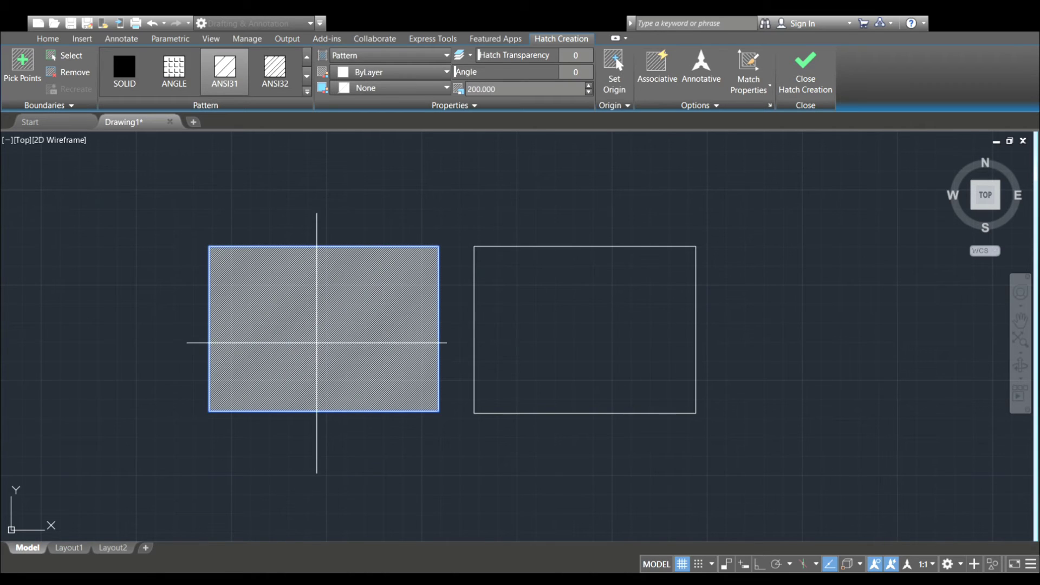
scroll(317, 347, up, 1)
scroll(355, 297, up, 2)
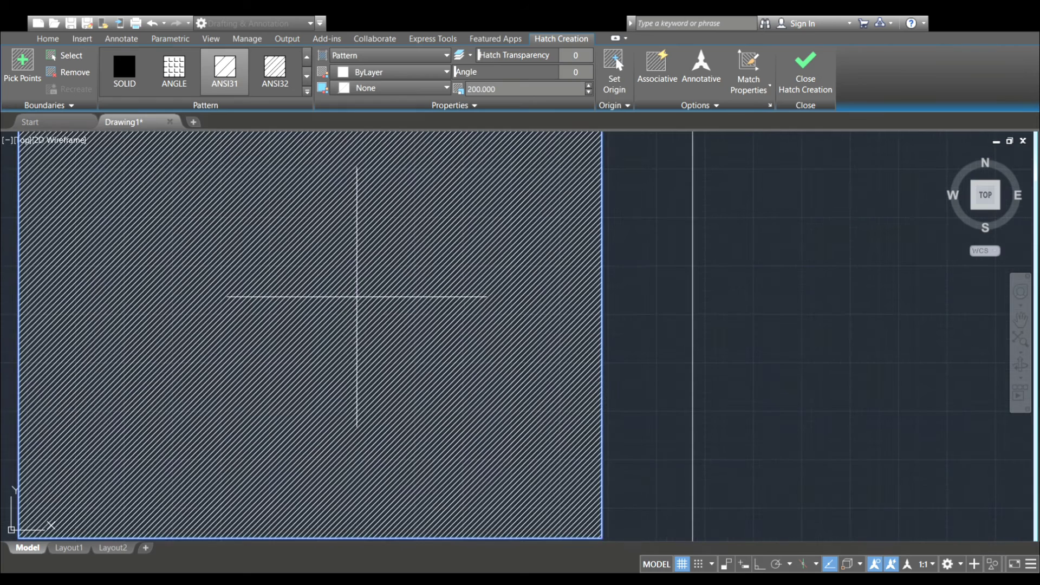
scroll(346, 279, down, 2)
click(507, 89)
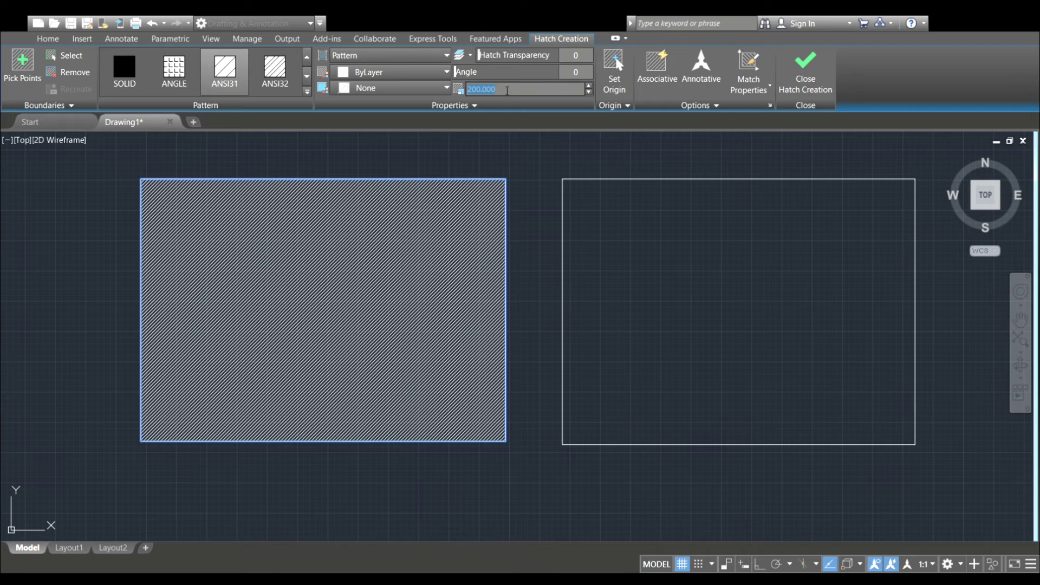
text(300)
key(Return)
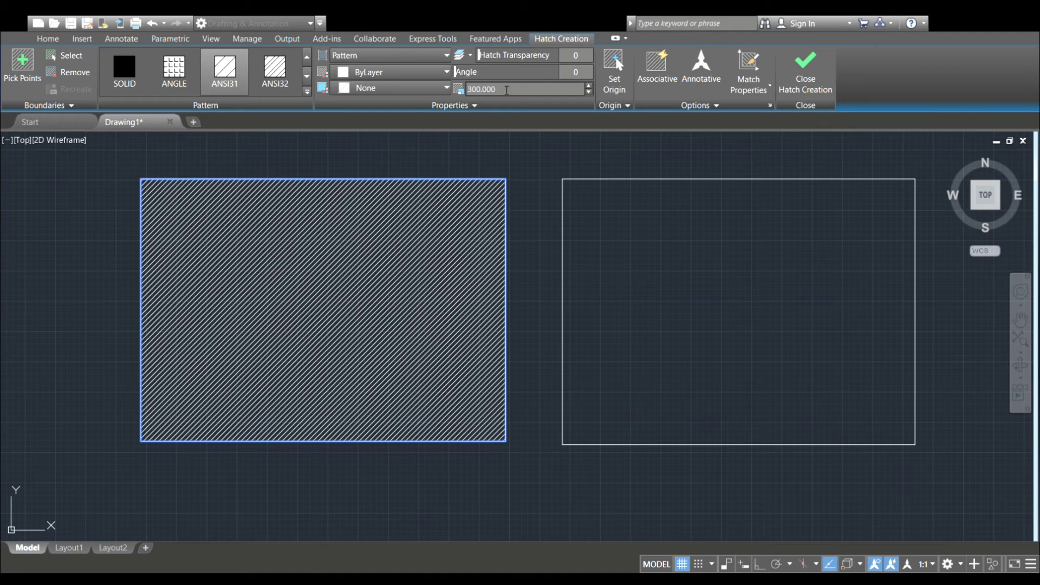
scroll(522, 187, down, 2)
middle_drag(476, 218, 430, 275)
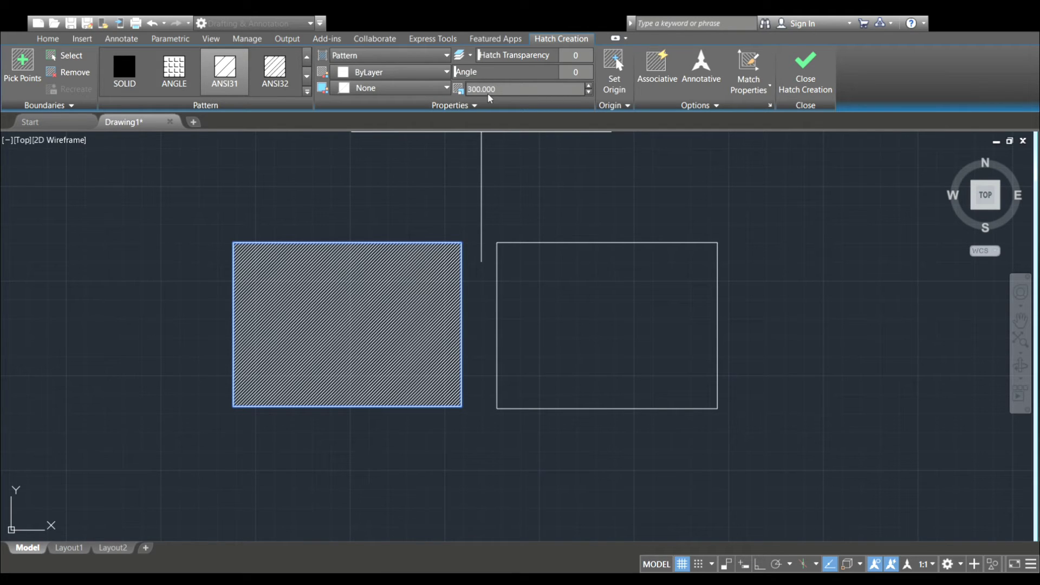
Raise the scale to 500, then 700, finalize the left hatch, and begin a new one.
click(499, 92)
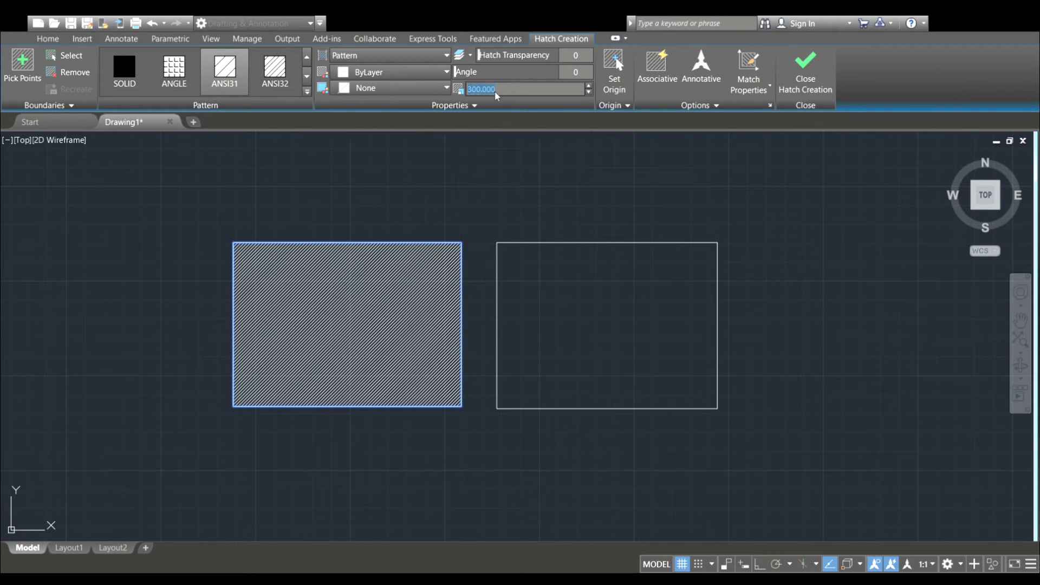
text(5)
text(00)
key(Return)
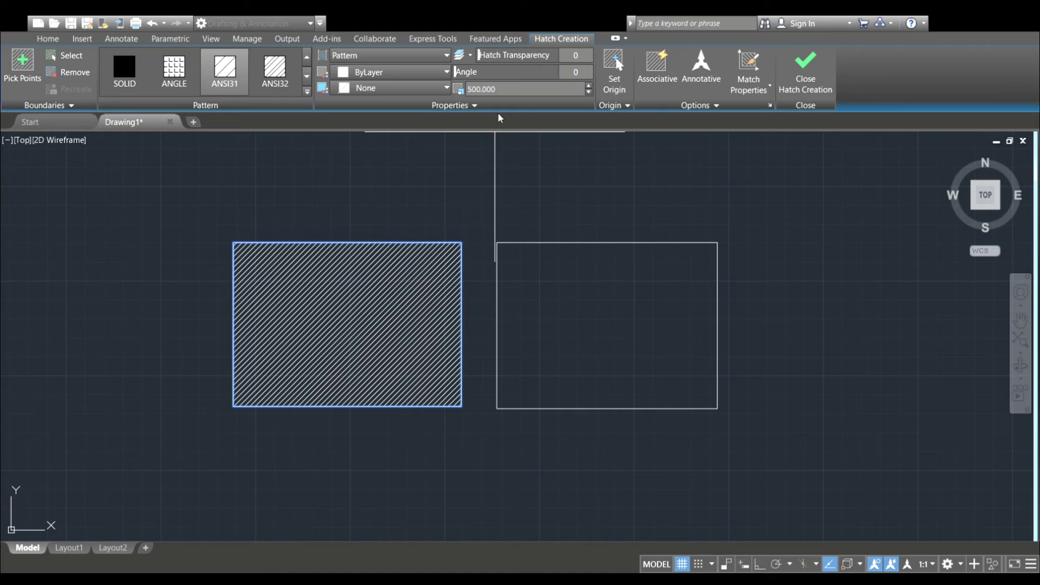
click(513, 89)
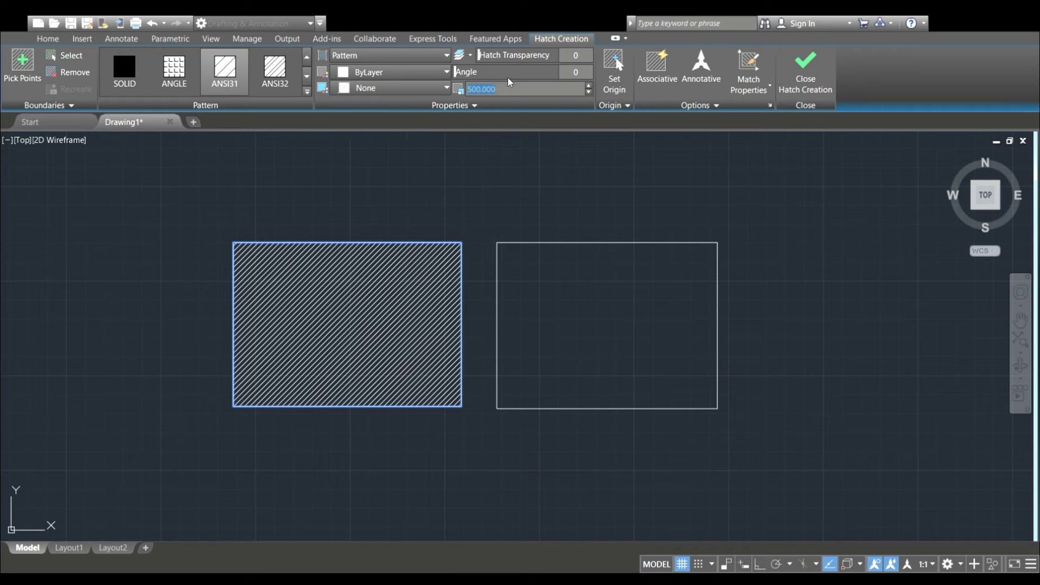
text(700)
key(Return)
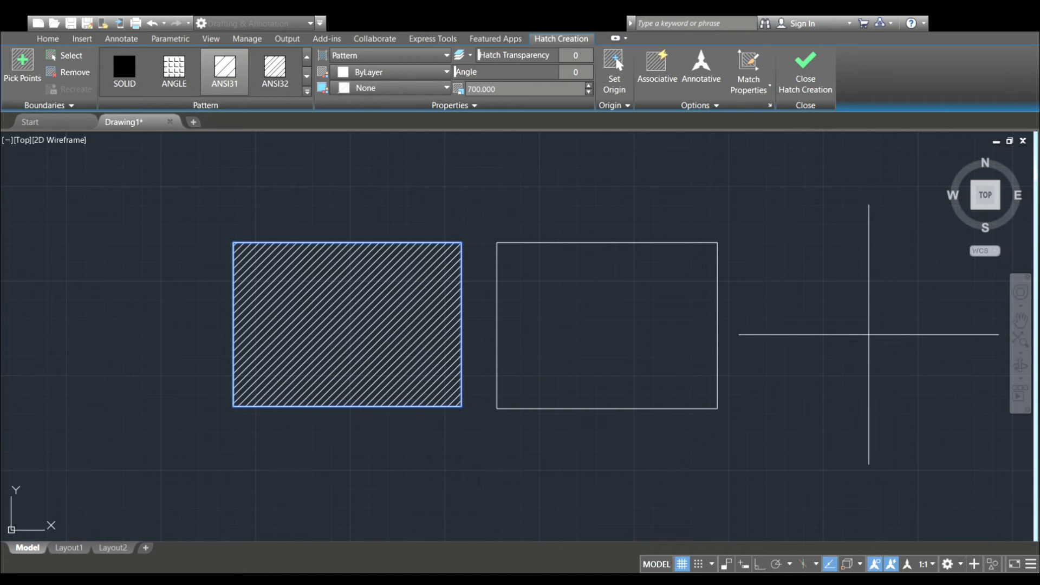
click(816, 74)
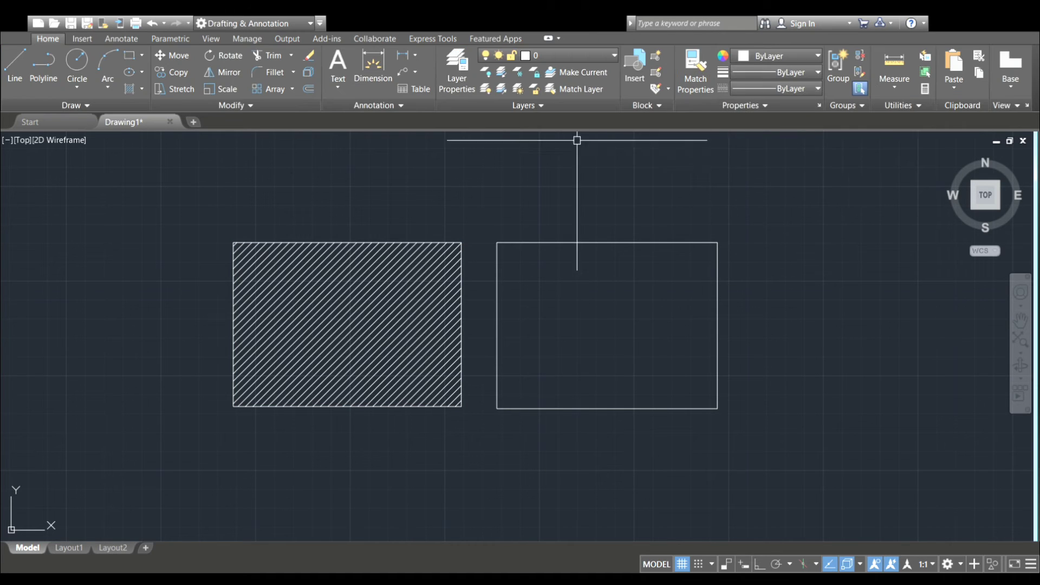
click(130, 89)
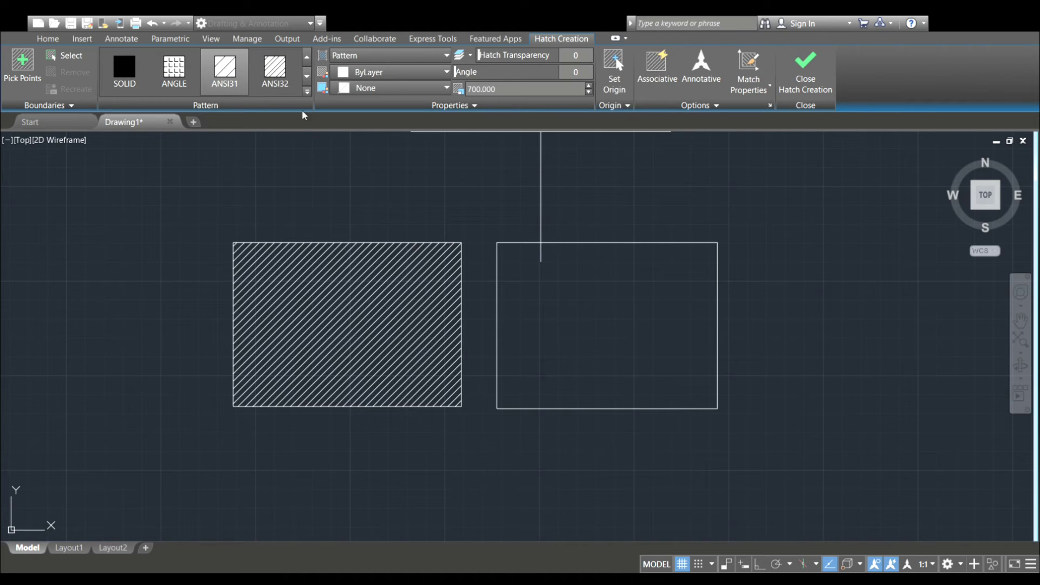
Turn on Associative and fill the right rectangle with ANSI31 hatch at scale 700.
click(654, 77)
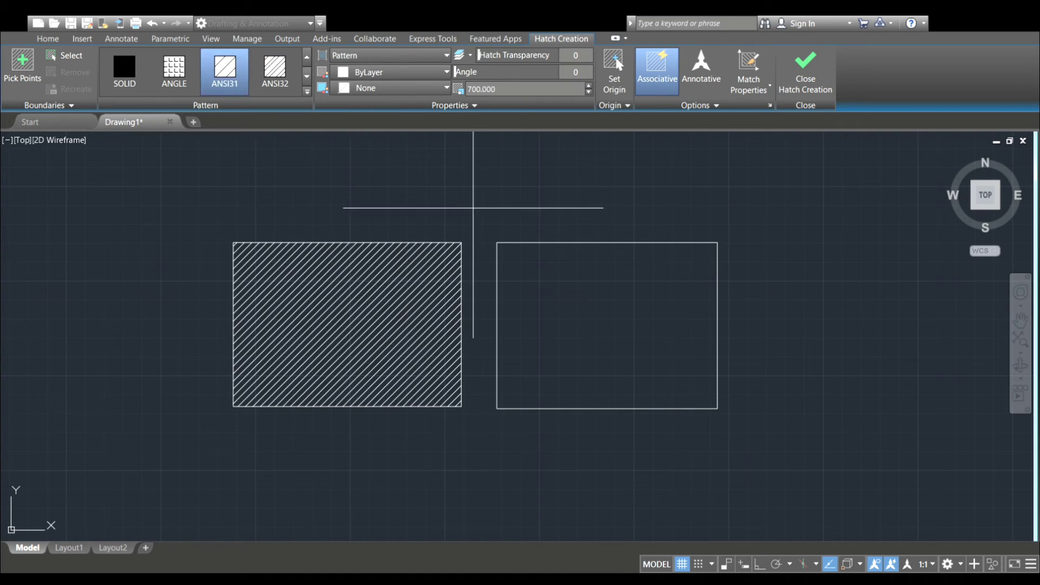
click(613, 307)
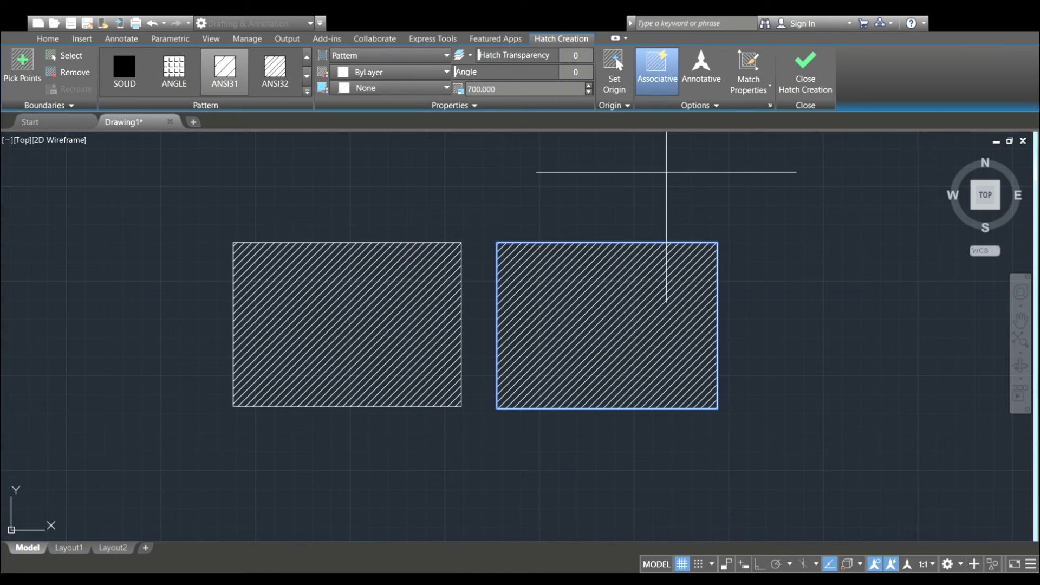
click(799, 92)
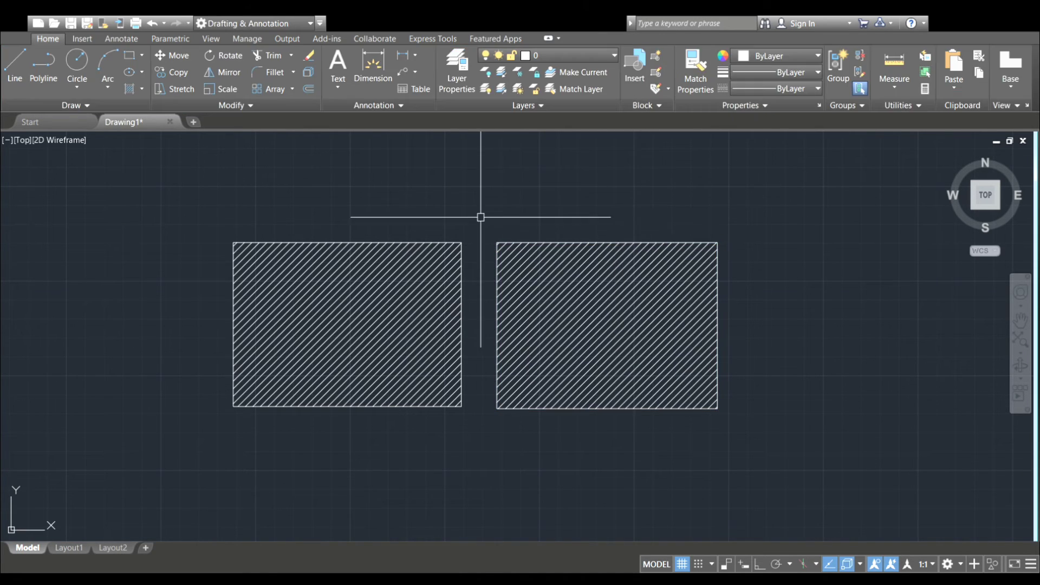
Drag each rectangle's top-right grip up and to the right, left outline first.
click(463, 240)
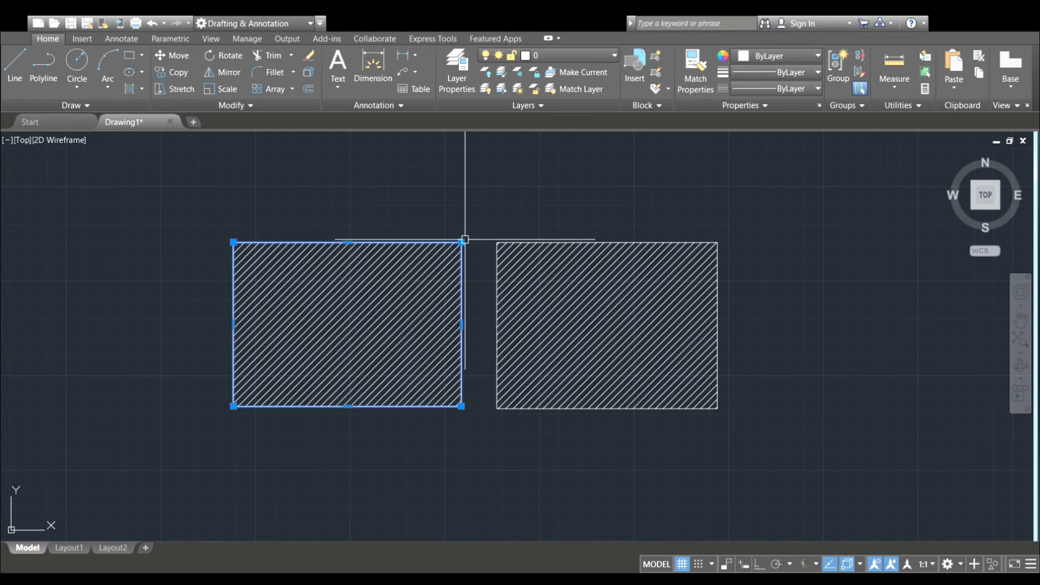
click(461, 242)
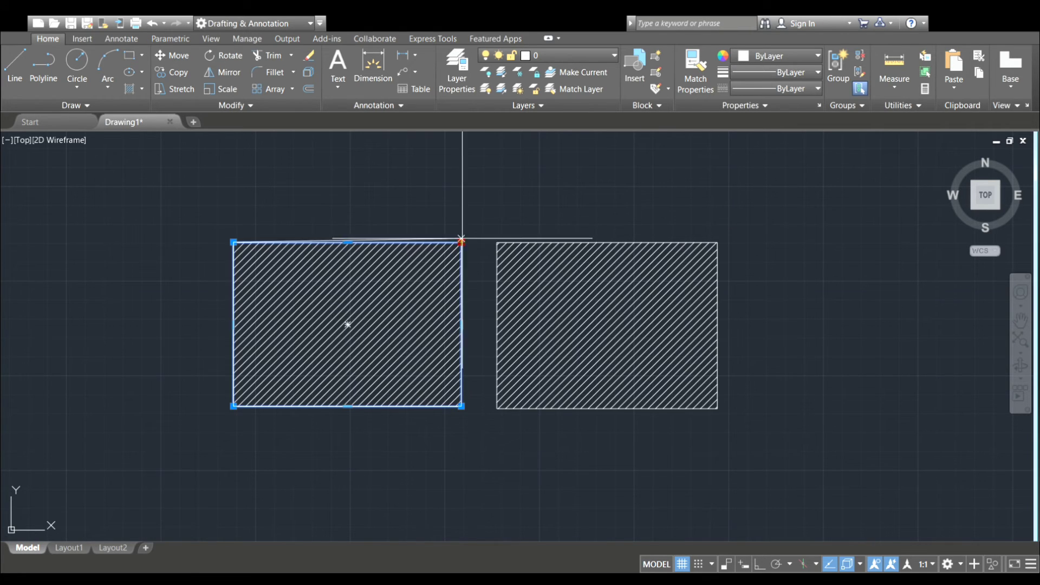
click(484, 202)
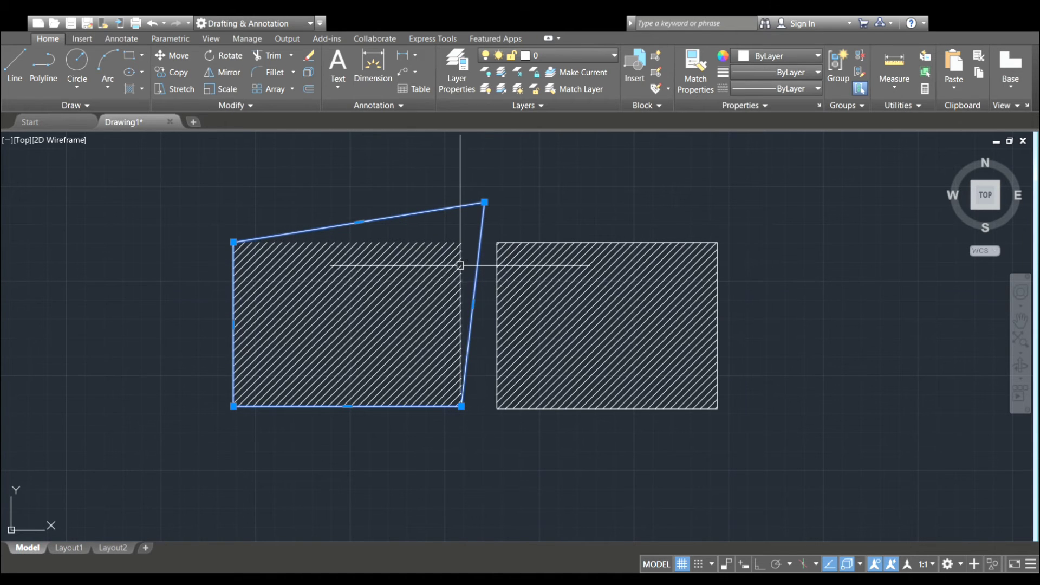
click(719, 248)
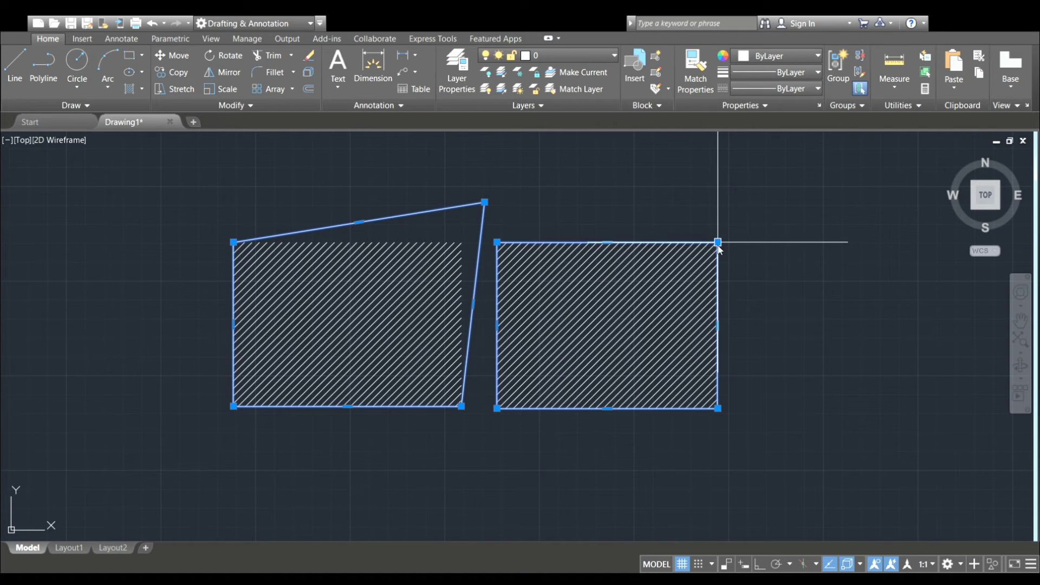
click(719, 246)
click(745, 187)
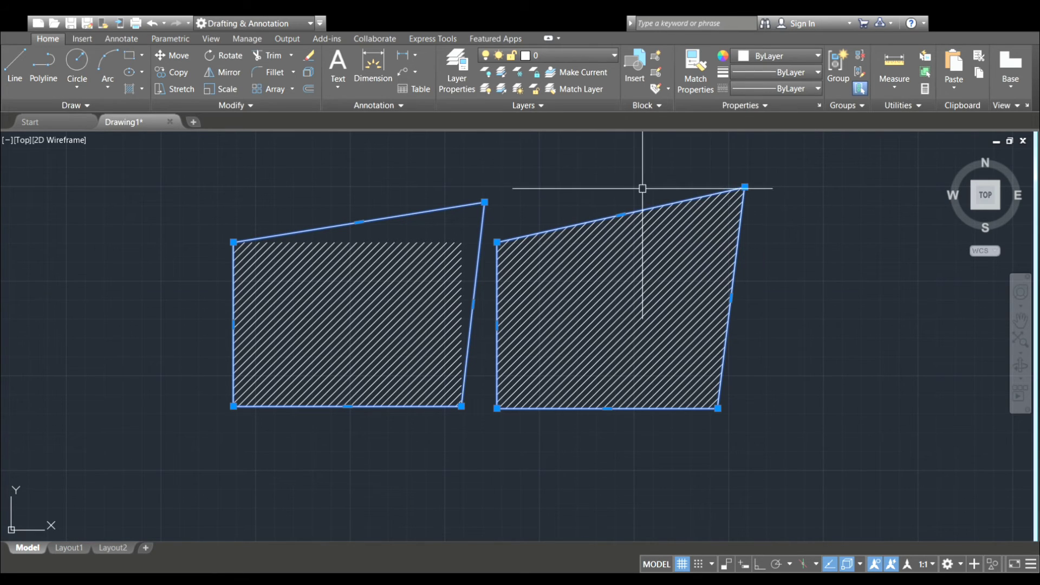
scroll(642, 192, up, 2)
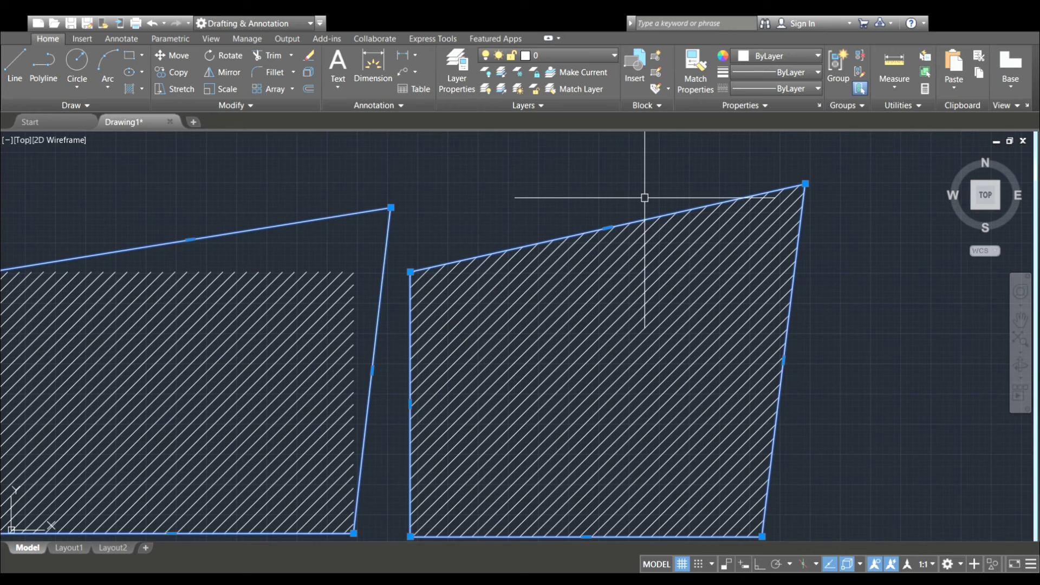
middle_drag(646, 198, 660, 161)
scroll(658, 179, down, 2)
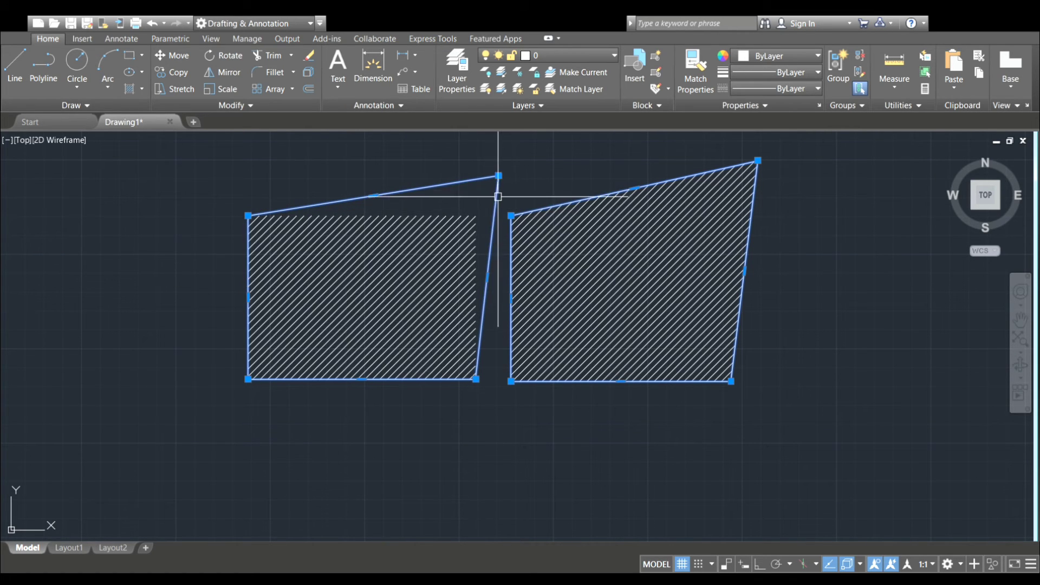
scroll(403, 220, up, 2)
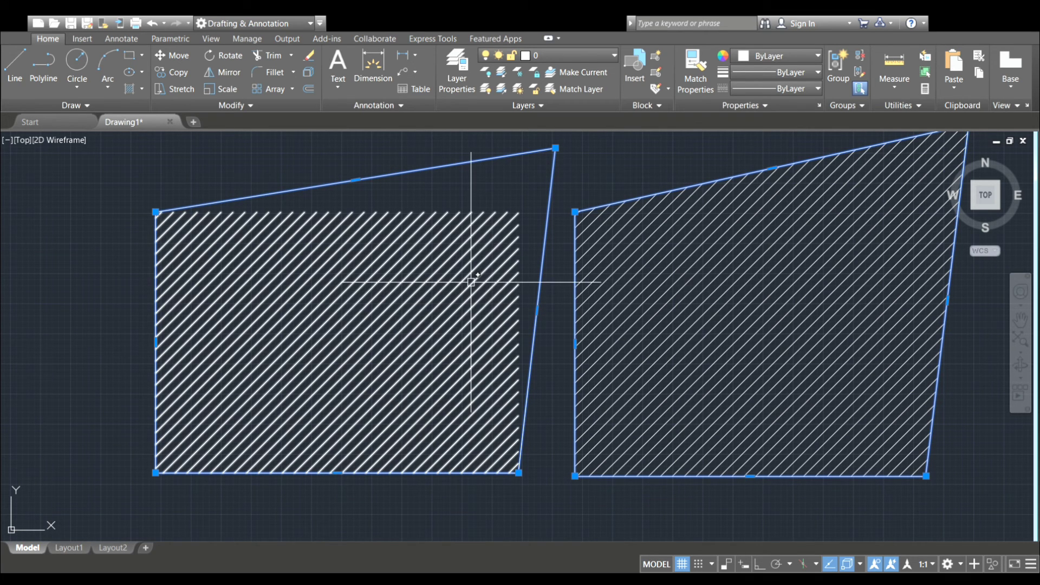
scroll(272, 237, down, 2)
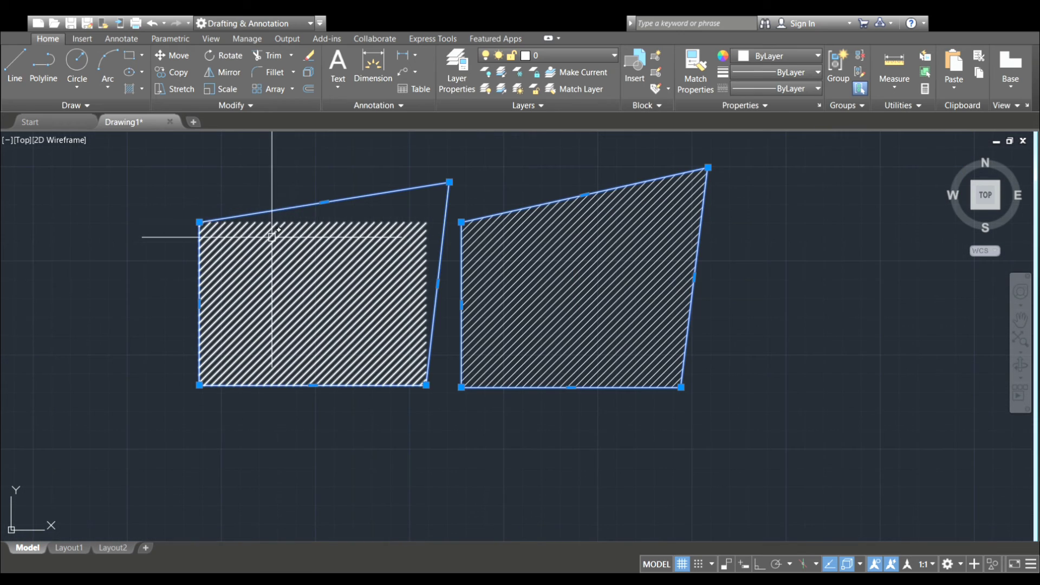
click(335, 328)
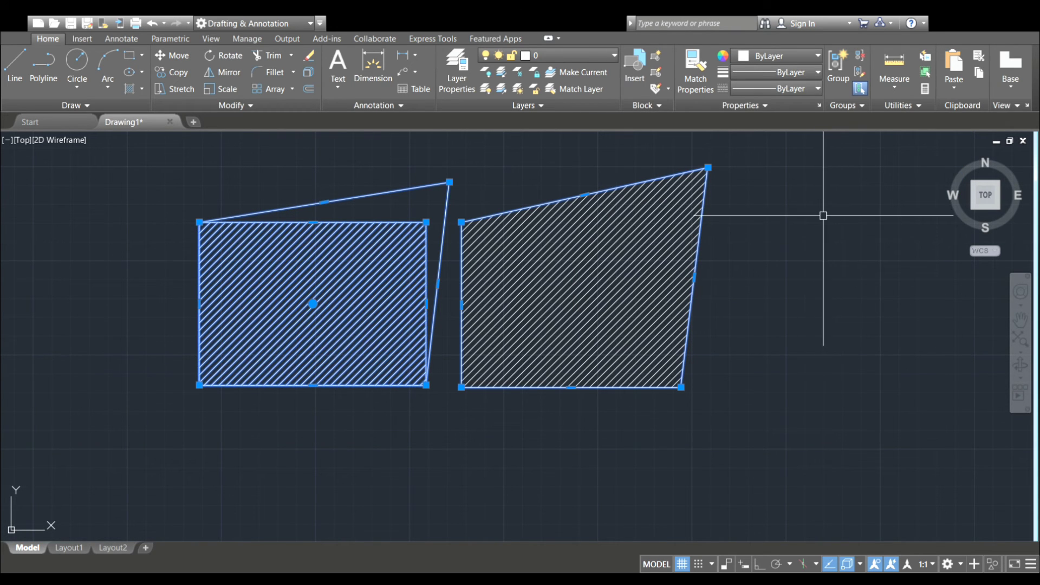
key(Escape)
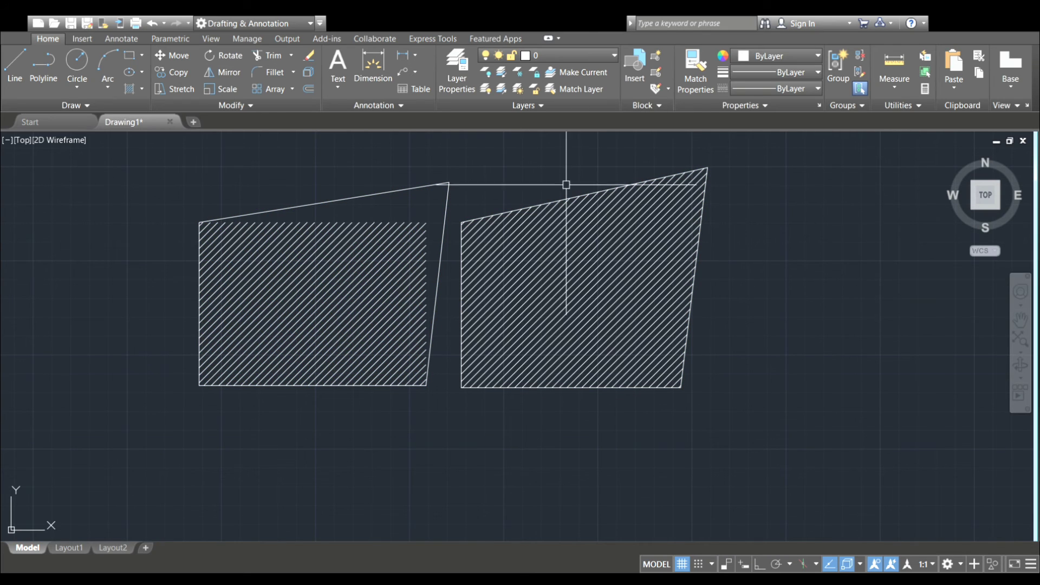
Start a new associative ANSI31 hatch at scale 700 and zoom toward the left outline.
click(128, 89)
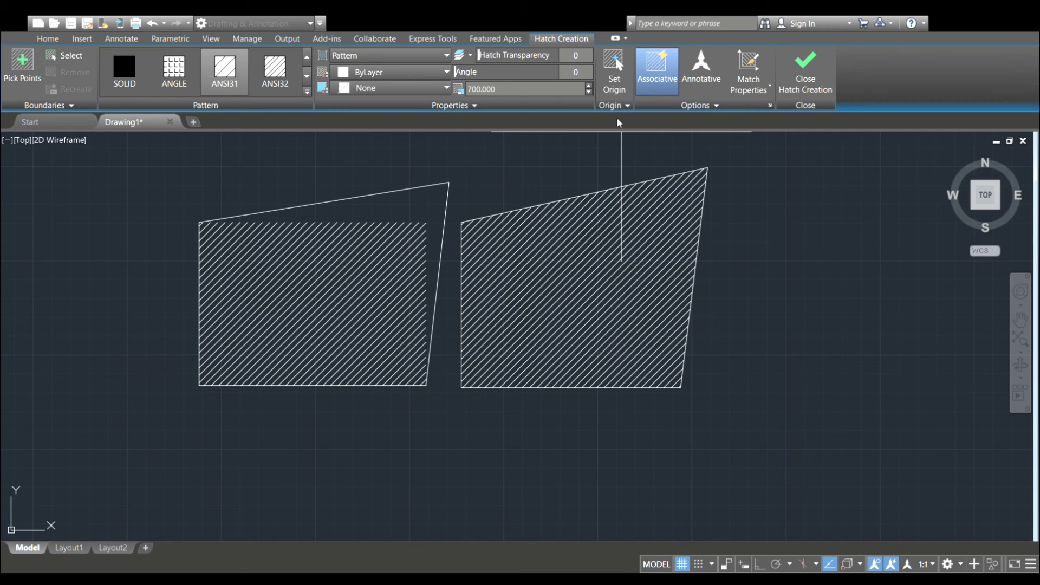
click(617, 65)
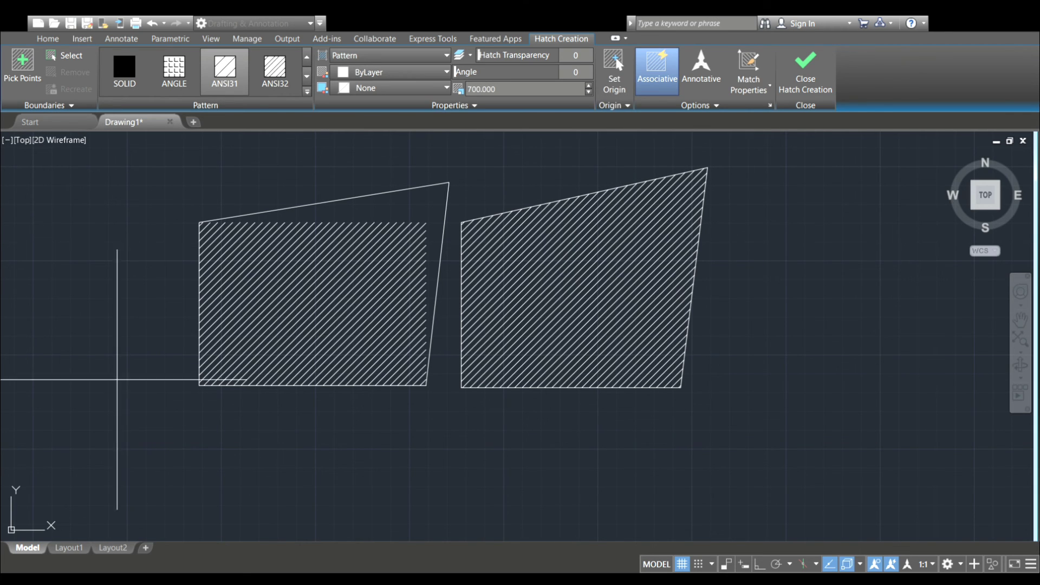
scroll(109, 421, up, 2)
scroll(229, 393, up, 2)
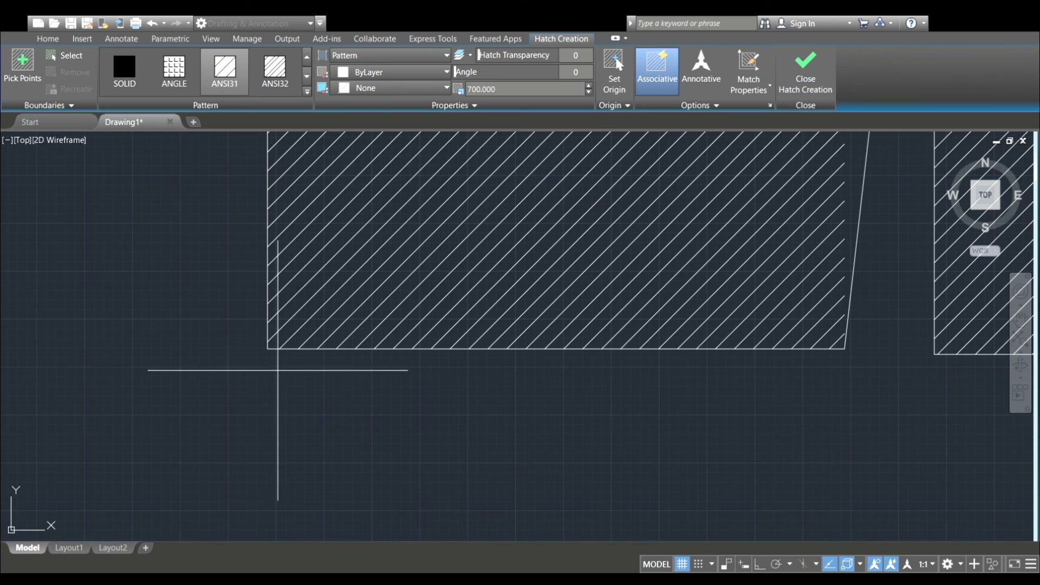
scroll(280, 359, up, 2)
scroll(280, 346, up, 3)
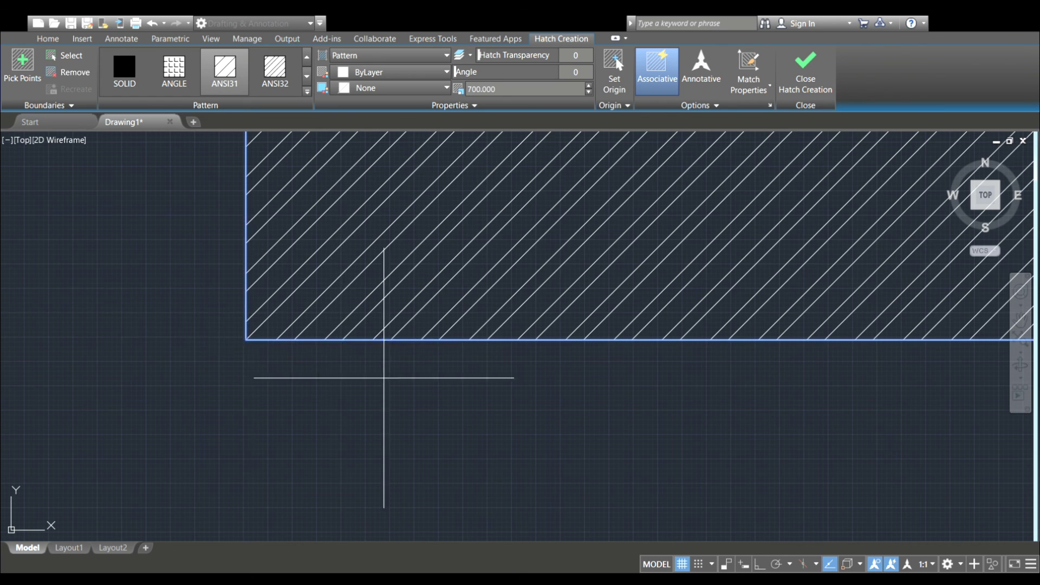
Pick inside the left stretched quadrilateral and commit the ANSI31 hatch filling it.
click(323, 334)
scroll(323, 333, down, 1)
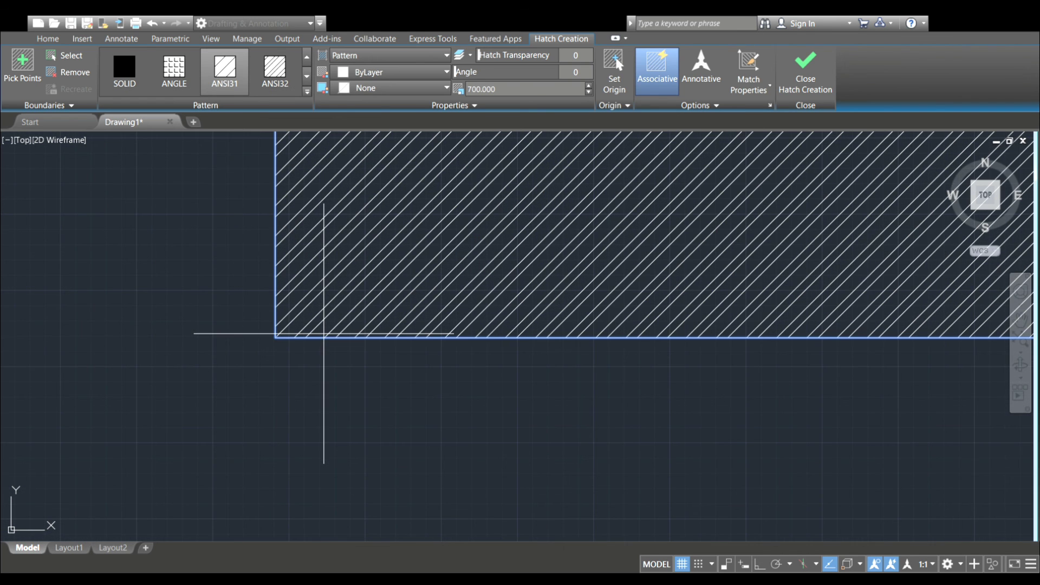
scroll(285, 302, up, 1)
scroll(285, 325, up, 1)
scroll(269, 348, up, 1)
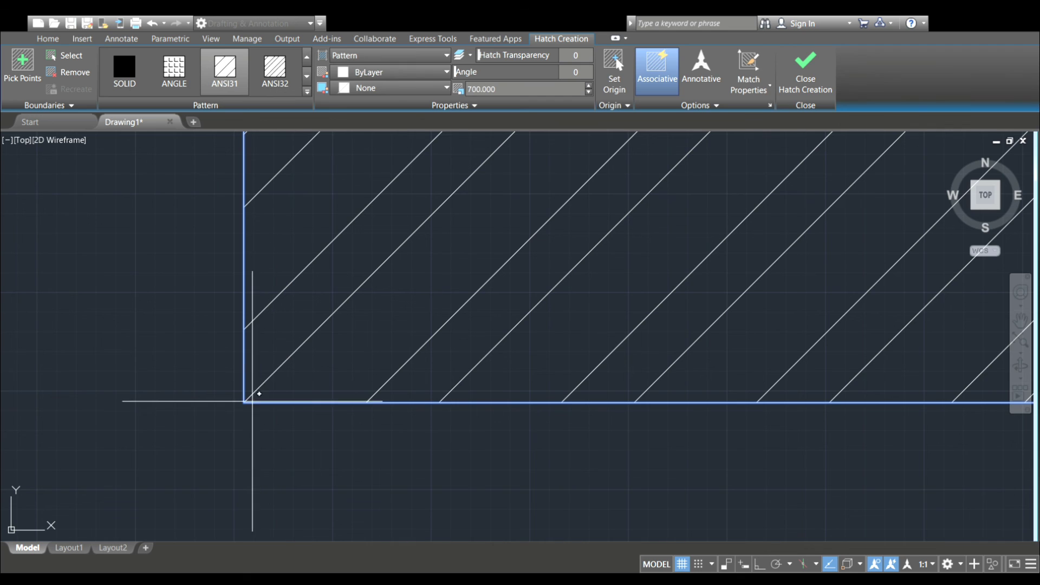
scroll(241, 406, up, 1)
scroll(260, 384, up, 1)
scroll(271, 380, down, 5)
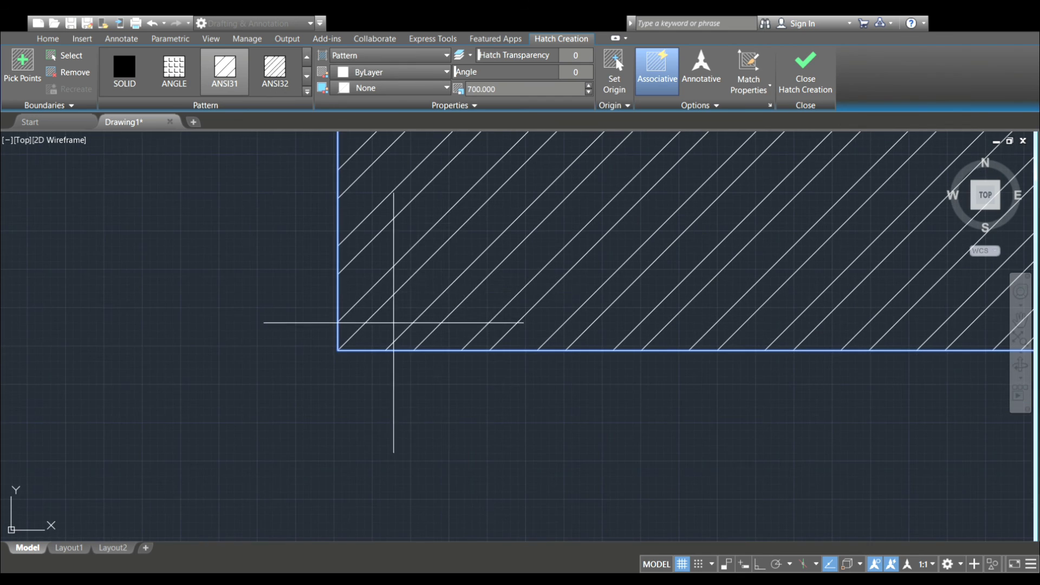
mouse_move(476, 250)
middle_down()
mouse_move(532, 243)
mouse_move(442, 302)
middle_up()
scroll(244, 420, down, 2)
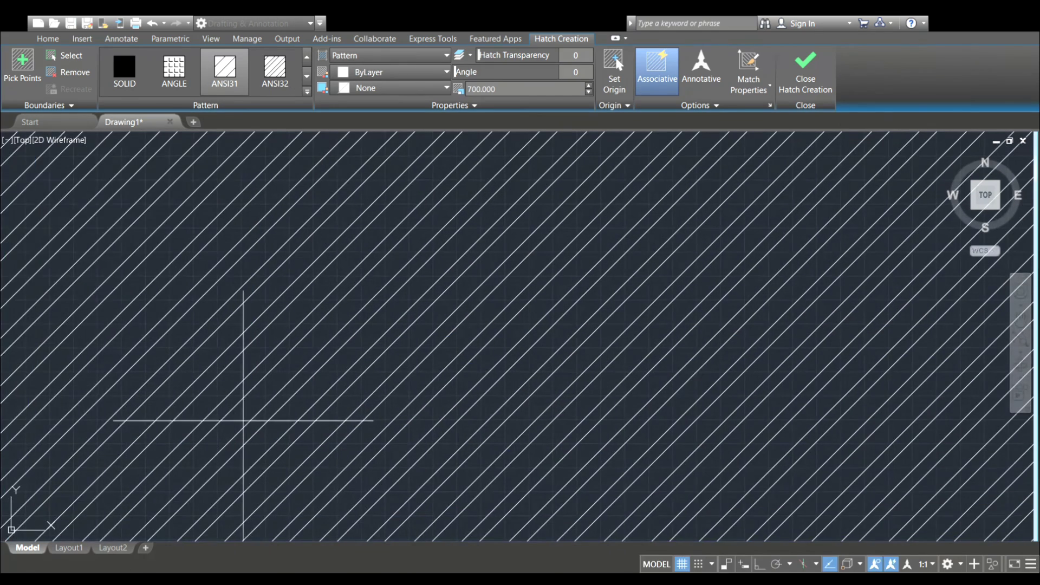
scroll(399, 360, down, 2)
scroll(497, 332, down, 2)
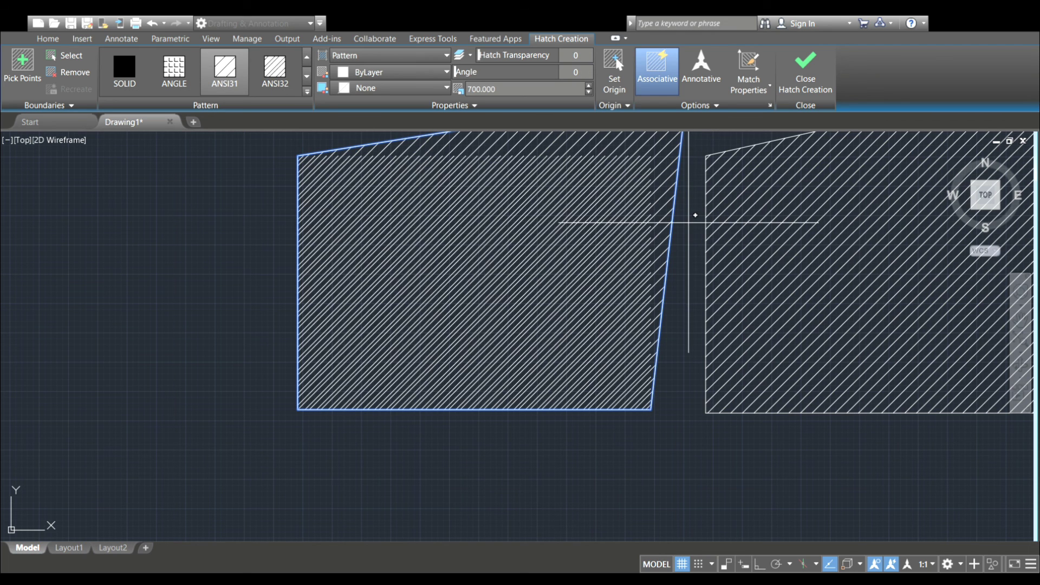
key(F3)
key(Return)
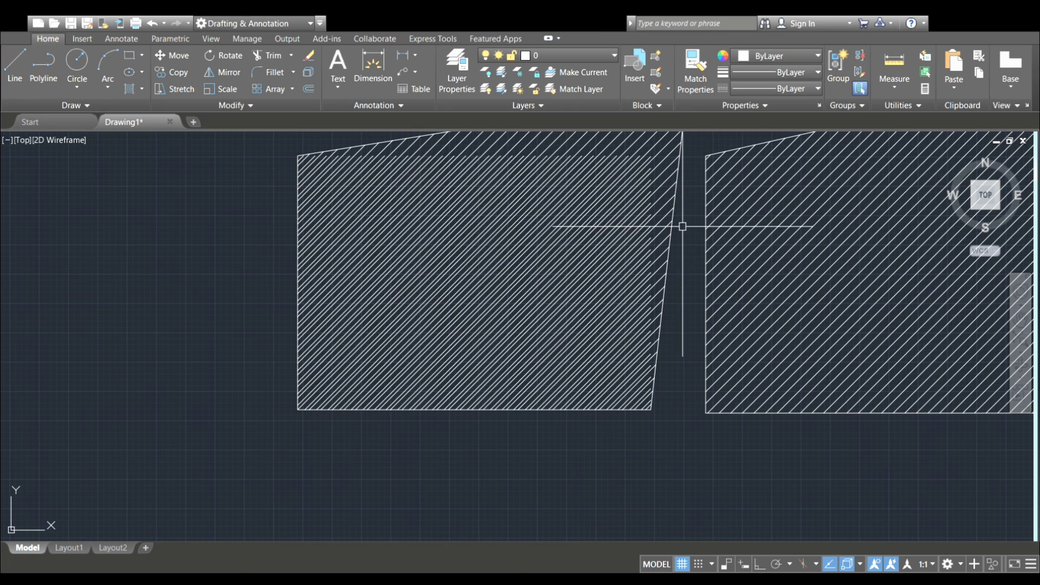